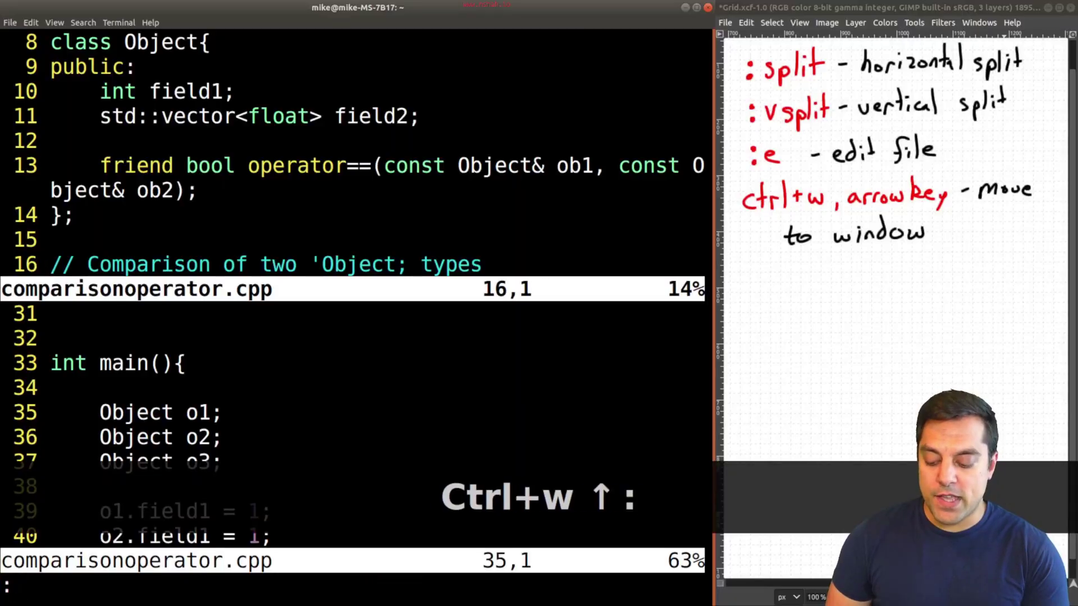
{"action": "type", "text": "vsplit"}
Split the window side by side, complete Score to MikesAgeVariable, and line-select lines 3–4
{"action": "key", "text": "Return"}
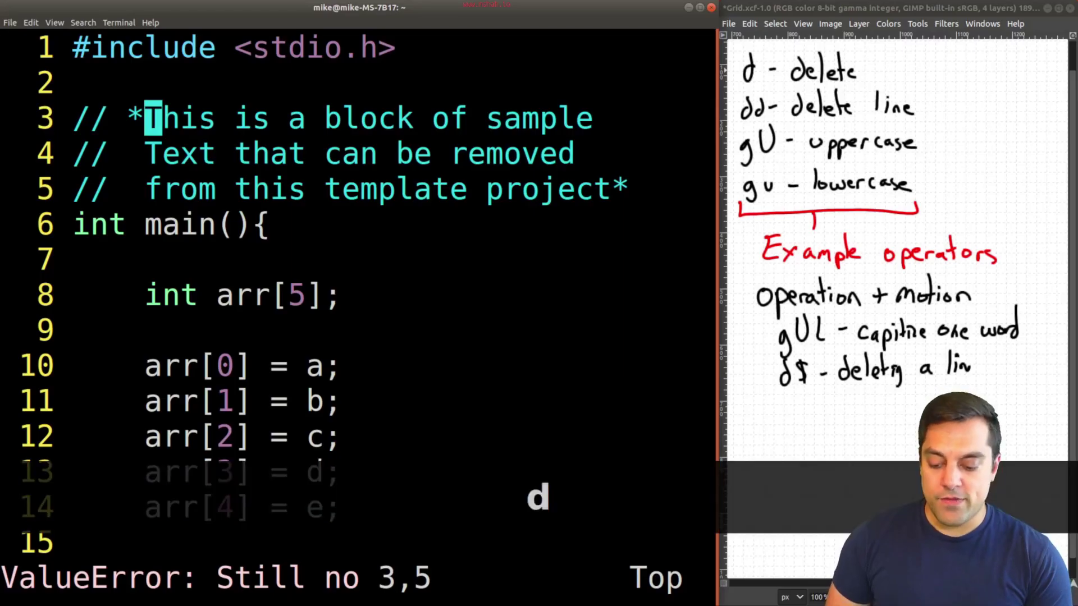
{"action": "type", "text": "w"}
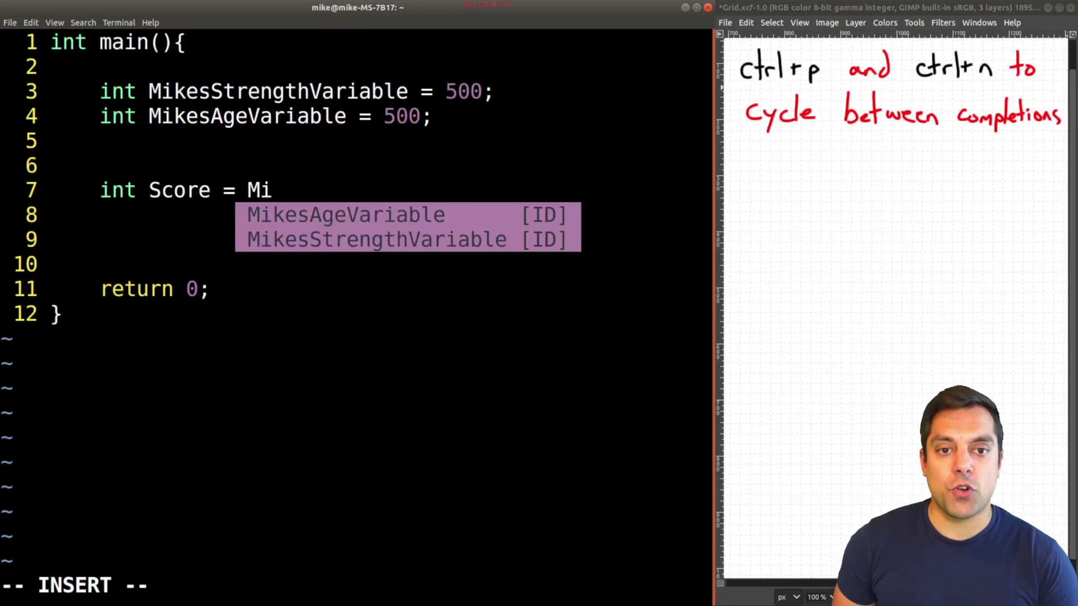
{"action": "key", "text": "ctrl+n"}
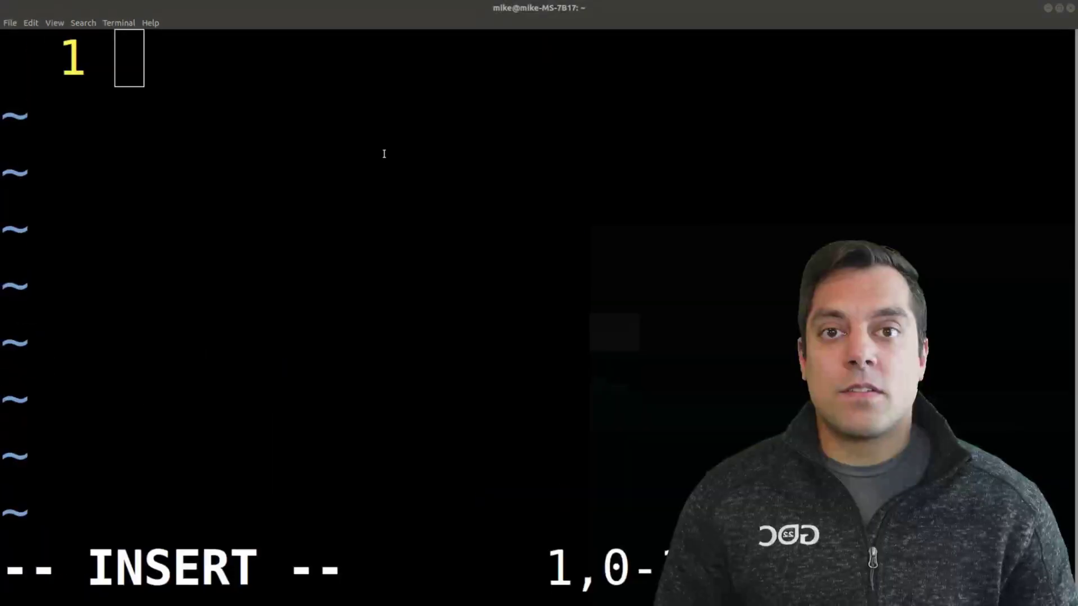
{"action": "type", "text": "VIM has been a tool that I have used as"}
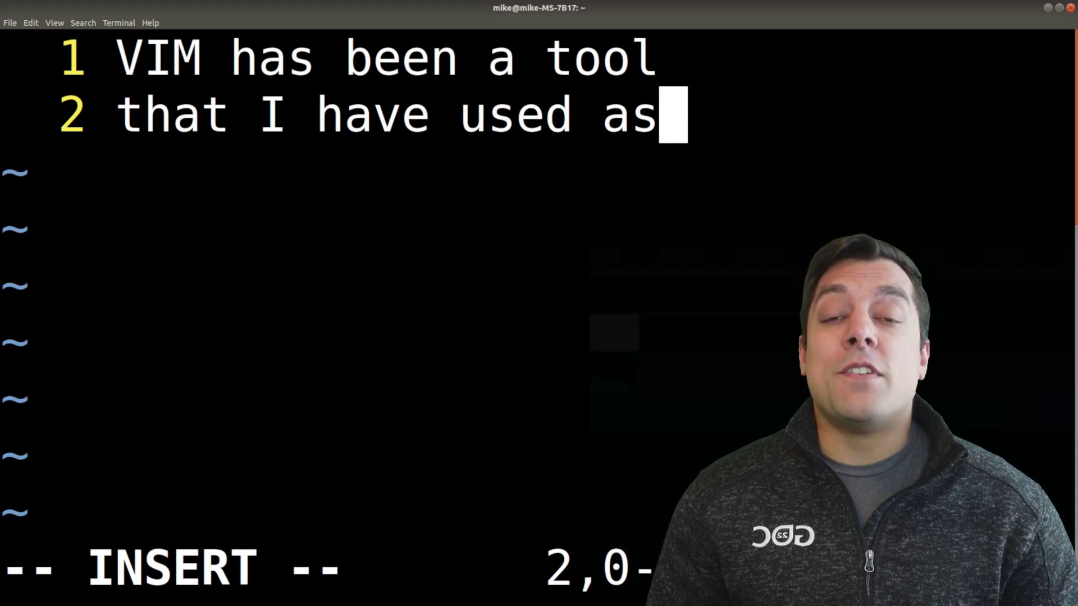
{"action": "type", "text": " a researcher, at startups or in bi"}
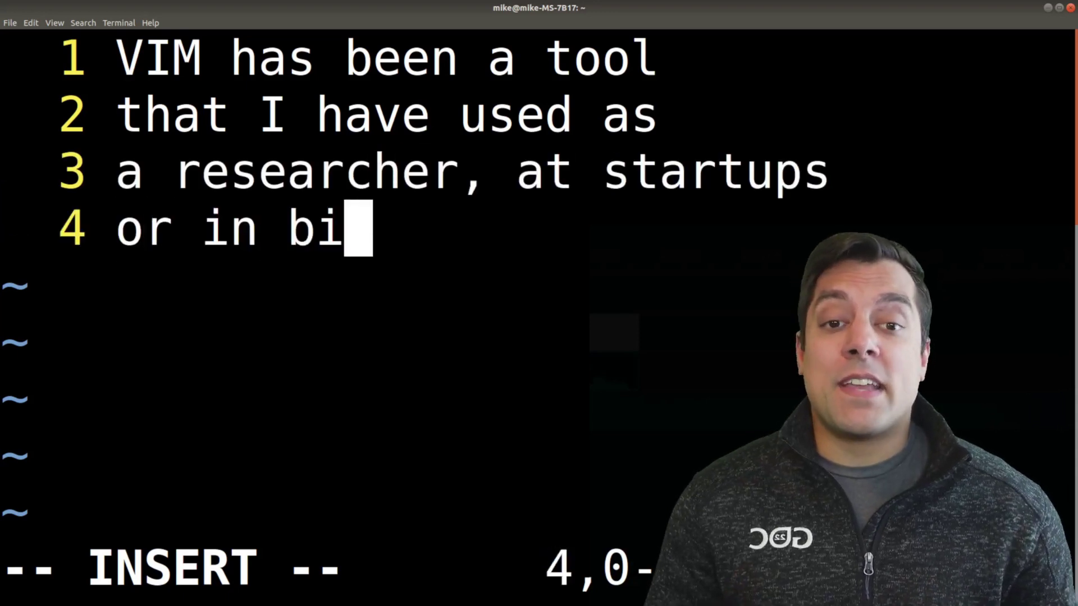
{"action": "type", "text": "g tech!"}
{"action": "key", "text": "Escape"}
{"action": "key", "text": "shift+v"}
{"action": "key", "text": "k"}
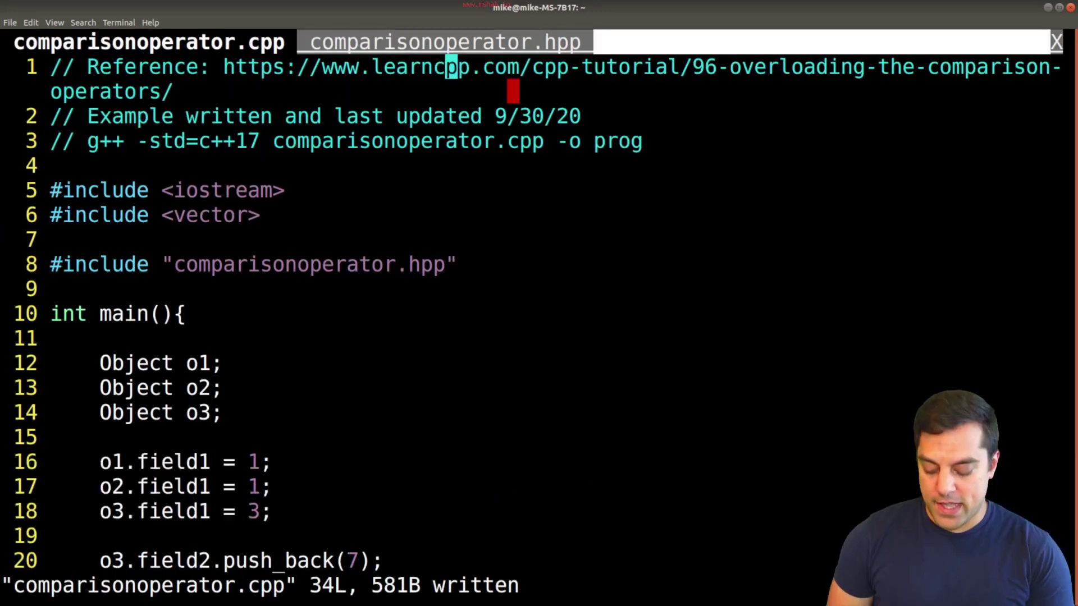
Switch to the comparisonoperator.hpp tab and jump between neighbouring empty lines
{"action": "key", "text": "g"}
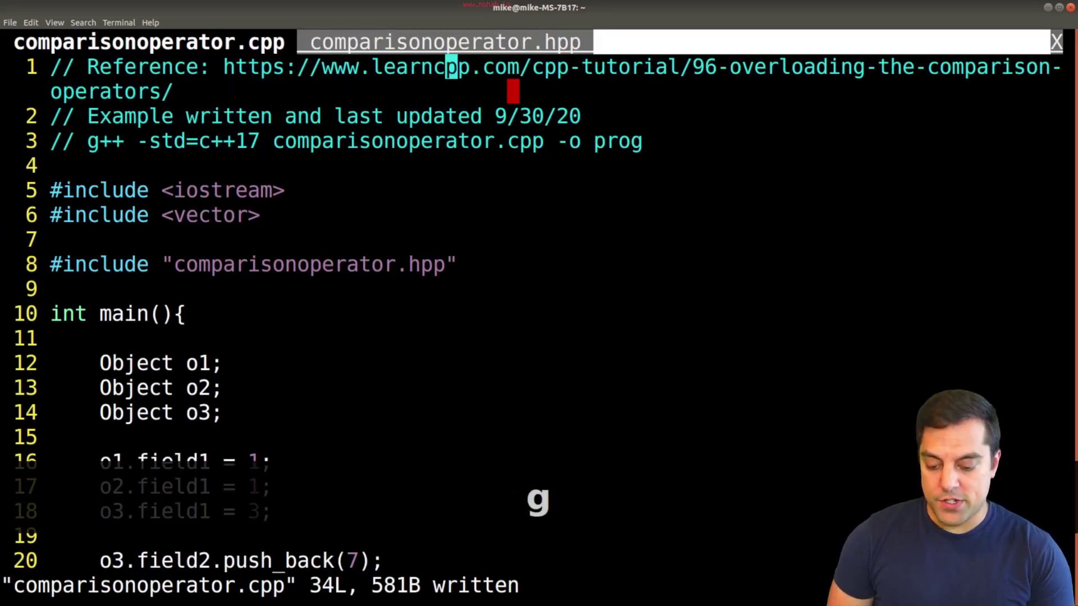
{"action": "key", "text": "t"}
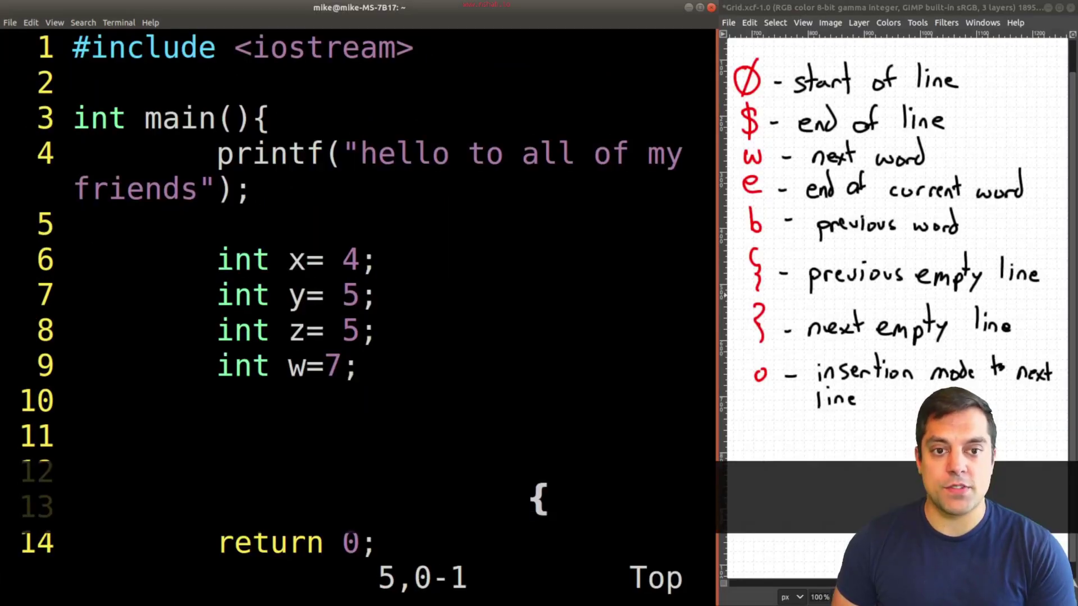
{"action": "key", "text": "braceright"}
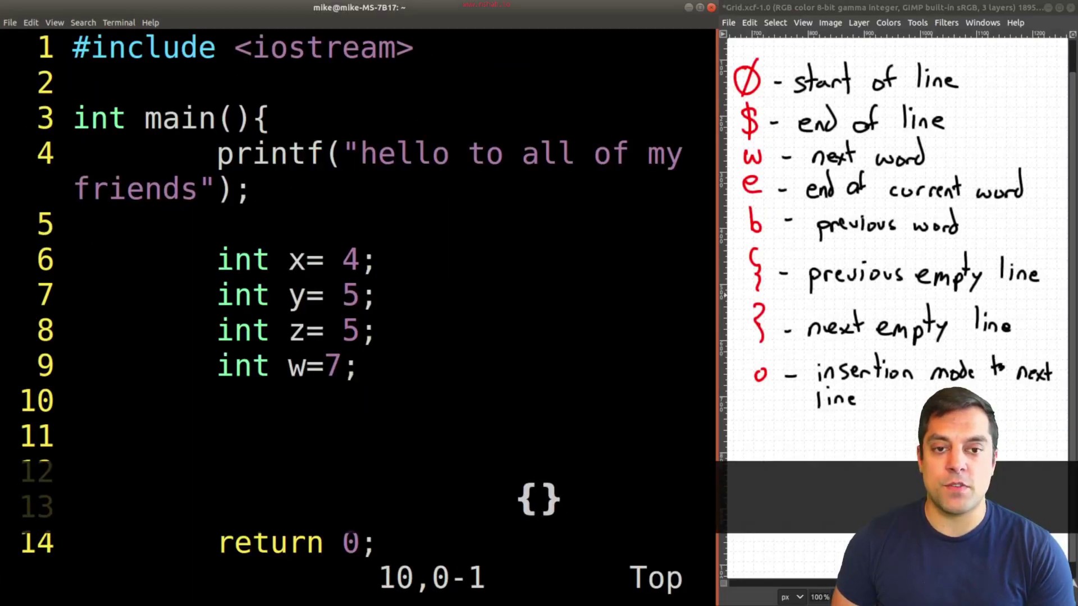
{"action": "key", "text": "braceleft"}
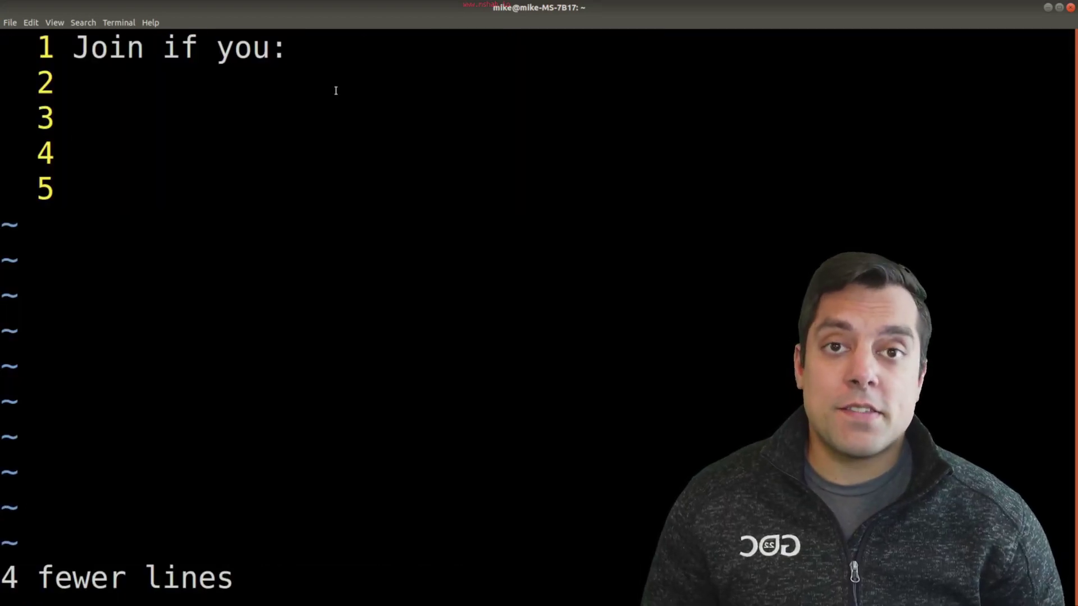
{"action": "type", "text": "\"bp"}
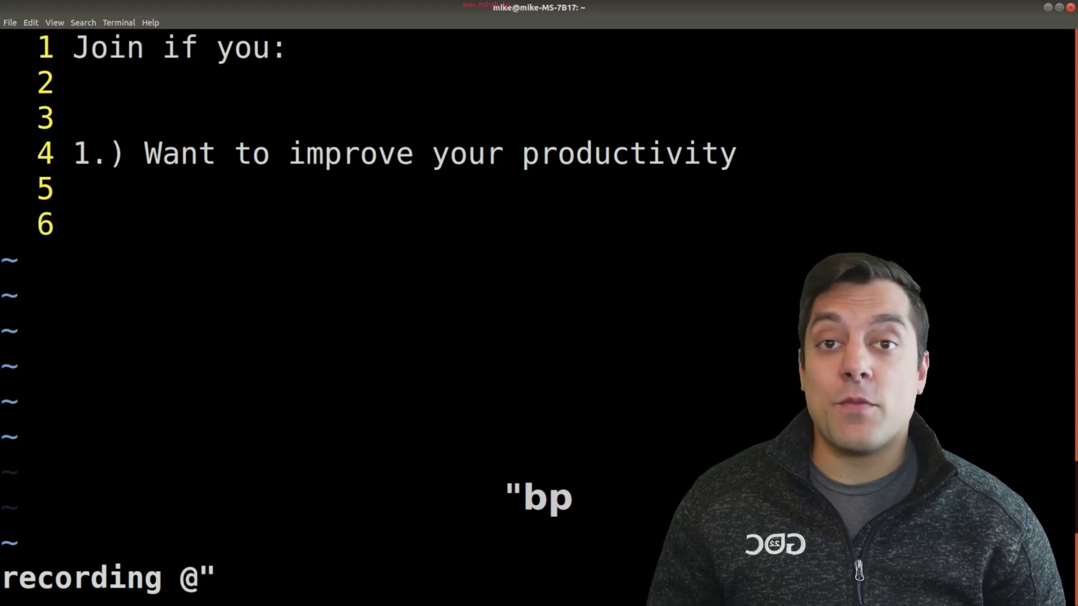
{"action": "type", "text": "\"cp"}
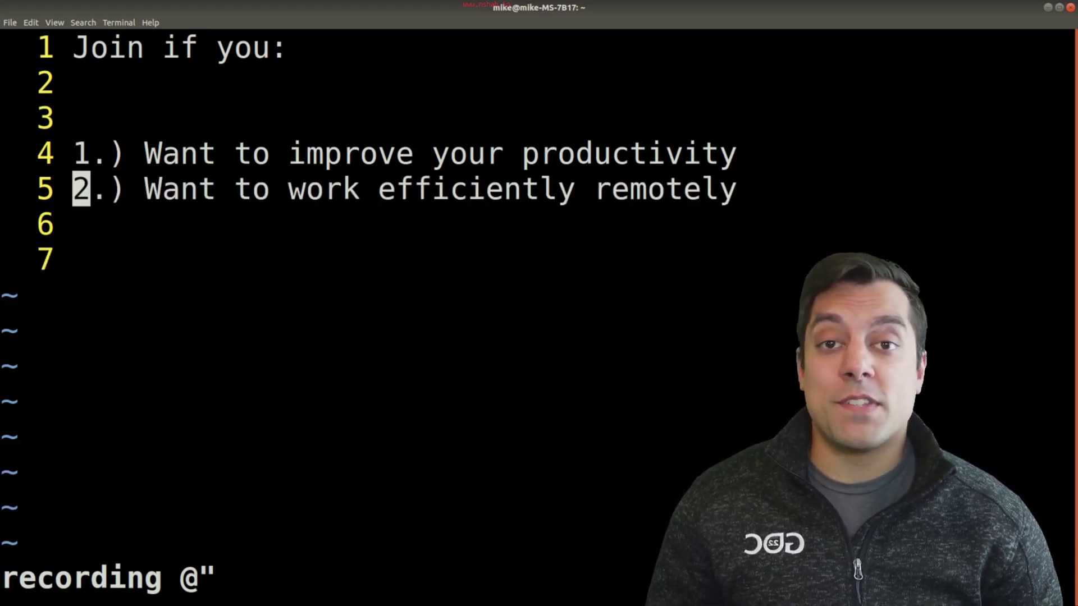
{"action": "type", "text": "\"dp"}
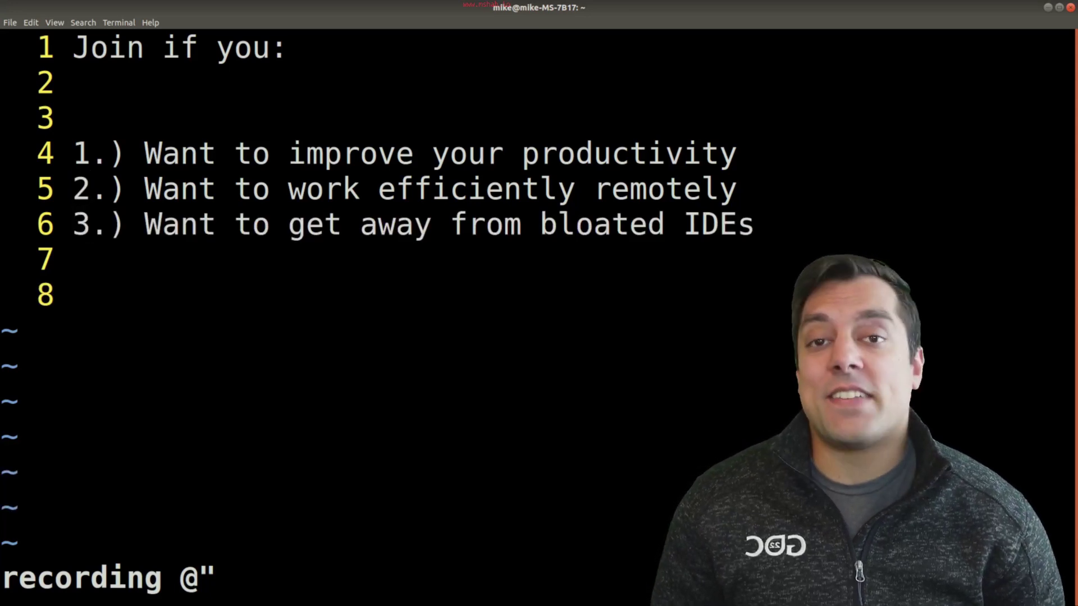
{"action": "type", "text": "p"}
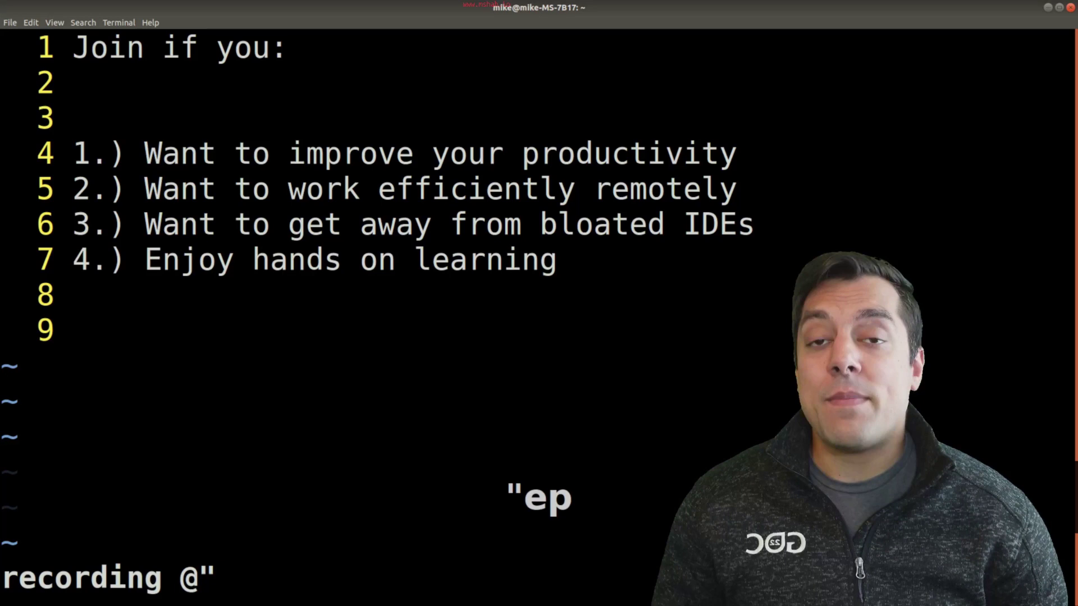